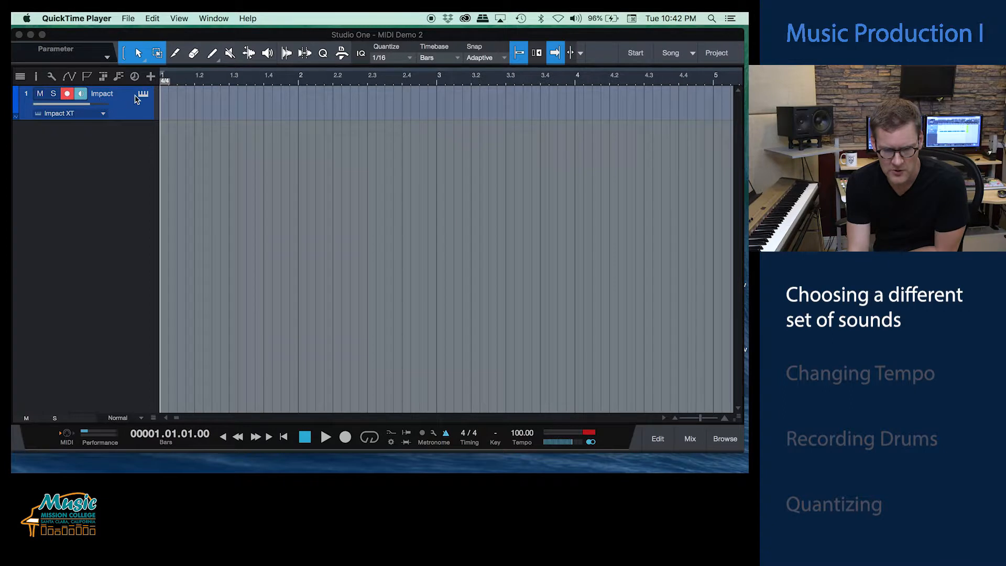
Step: Open the Impact XT instrument, try its Easy Kit preset, load Flamboyant Kit instead and close the instrument window
{"action": "left_click", "coordinate": [147, 96]}
{"action": "left_click", "coordinate": [143, 94]}
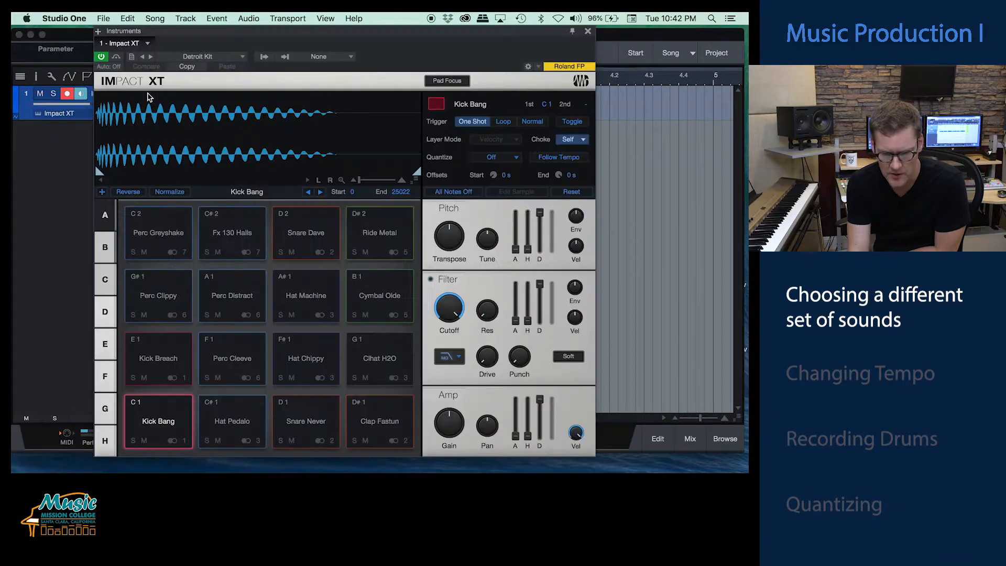
{"action": "left_click", "coordinate": [221, 59]}
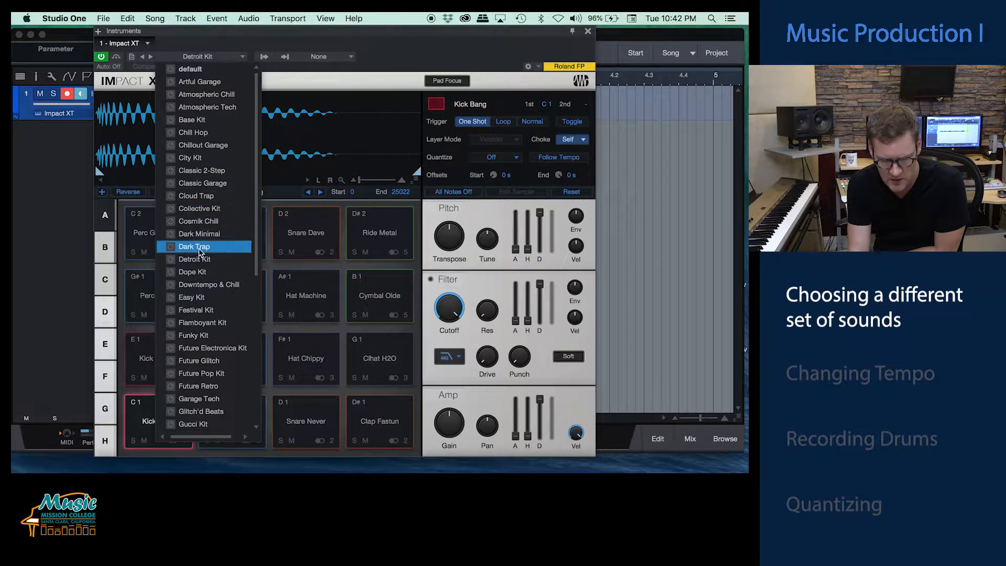
{"action": "left_click", "coordinate": [199, 298]}
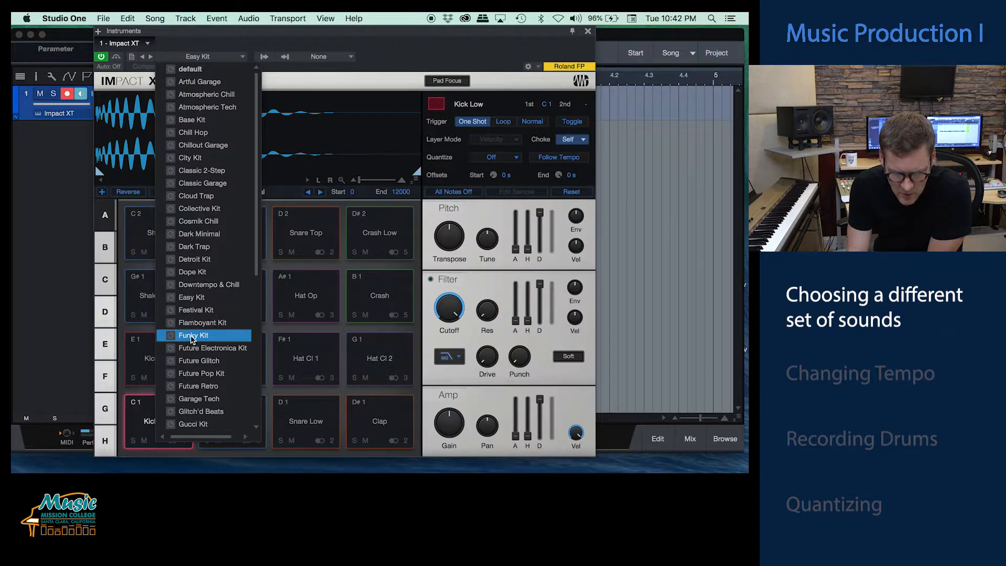
{"action": "left_click", "coordinate": [203, 323]}
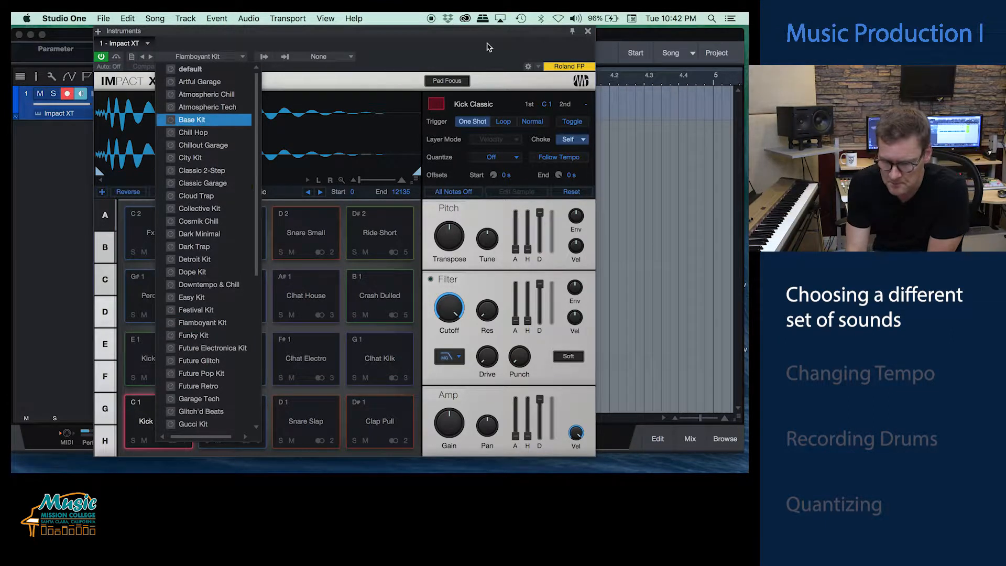
{"action": "left_click", "coordinate": [587, 34]}
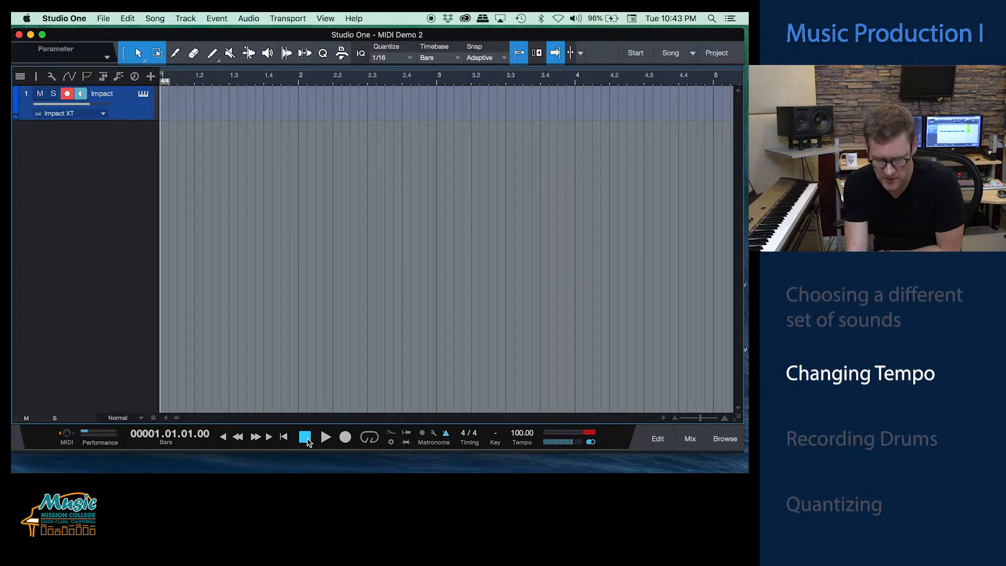
Step: Set the song tempo to 96, listening to the metronome before and after the change
{"action": "left_click", "coordinate": [325, 437]}
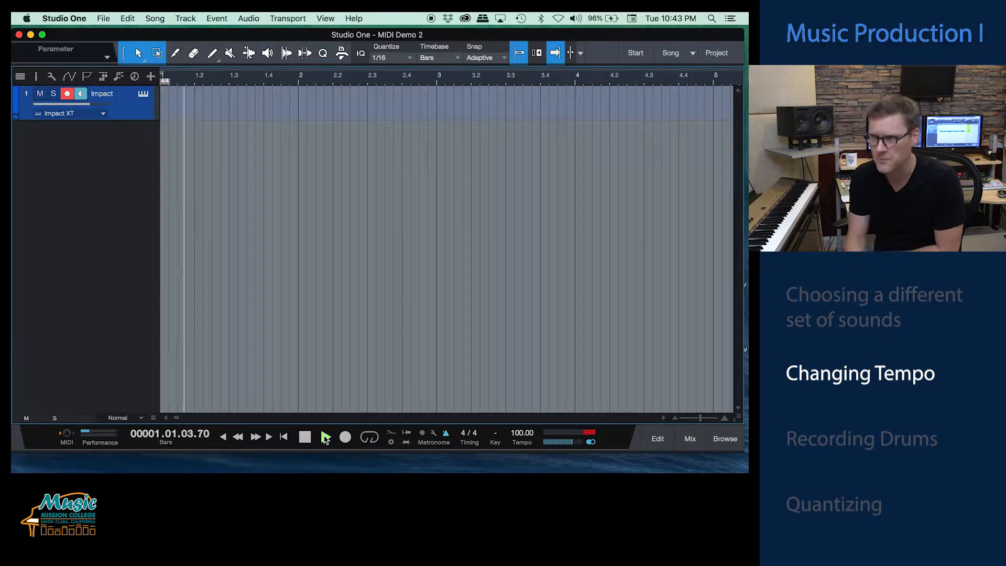
{"action": "left_click", "coordinate": [314, 437]}
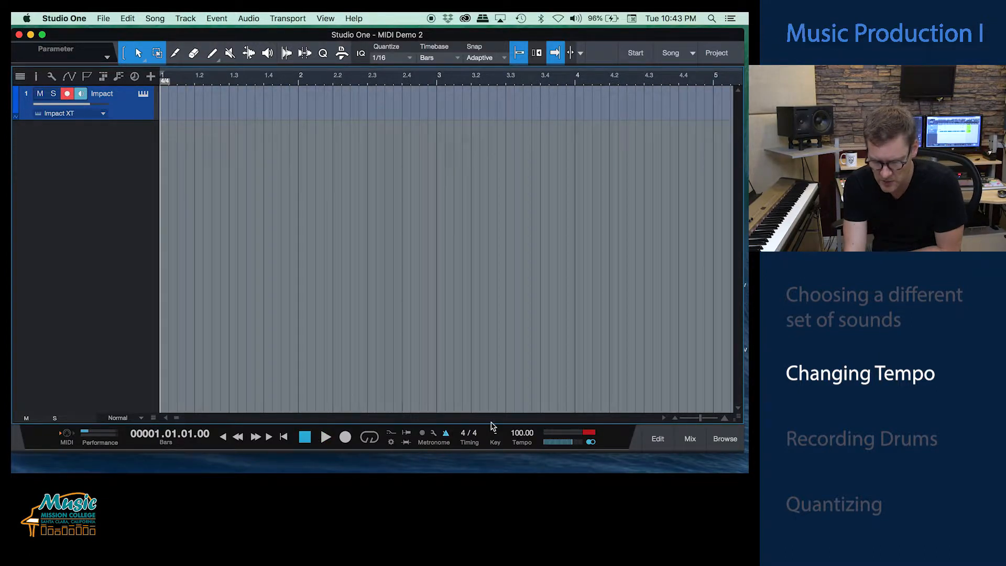
{"action": "double_click", "coordinate": [520, 433]}
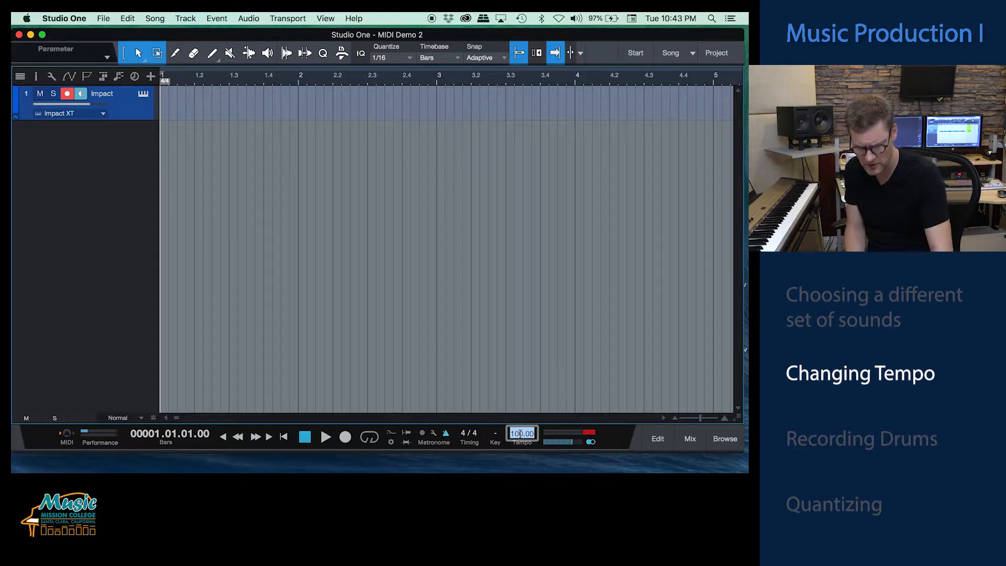
{"action": "type", "text": "96"}
{"action": "key", "text": "Return"}
{"action": "left_click", "coordinate": [326, 437]}
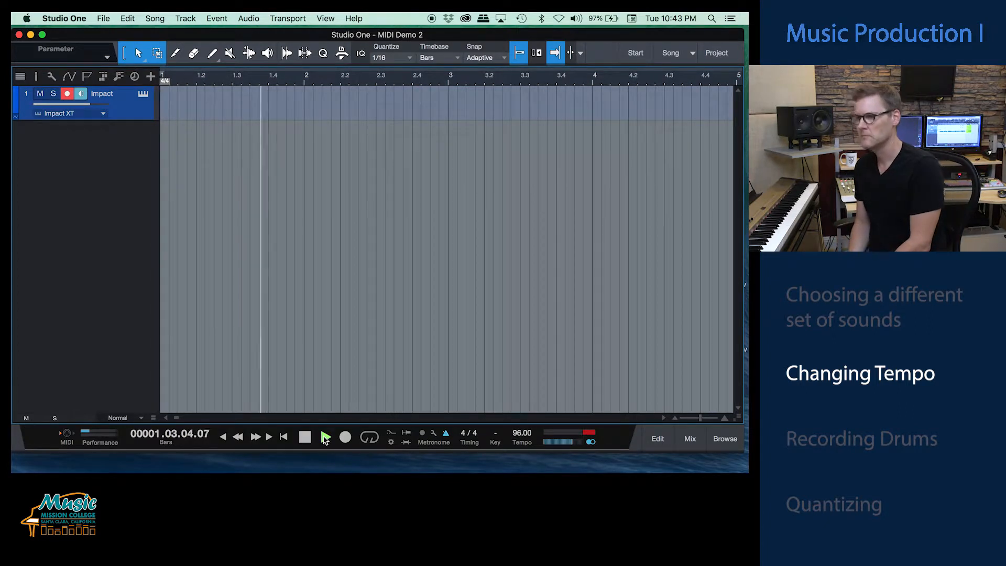
{"action": "key", "text": "space"}
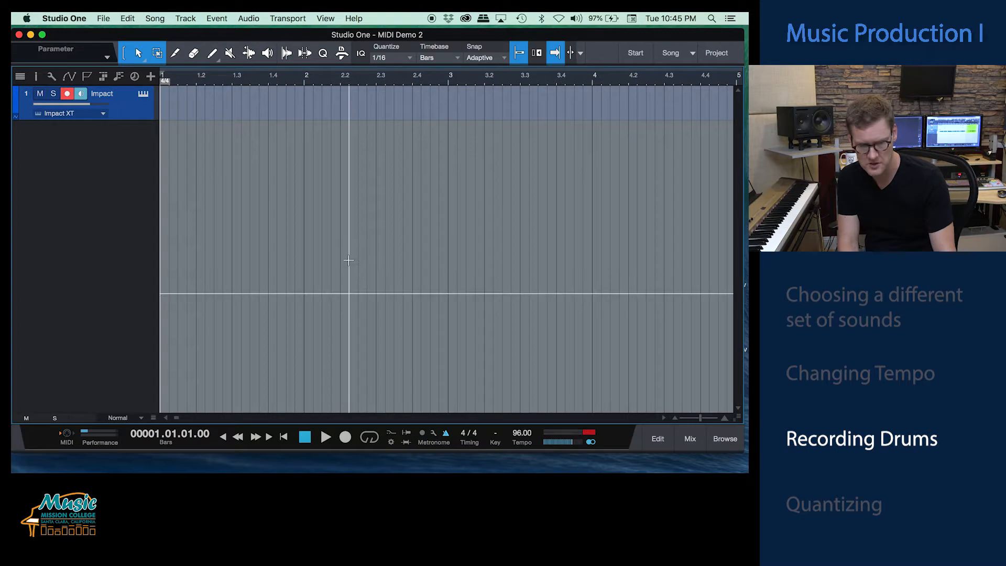
Step: Record a closed hi-hat pattern on the Impact track over bars 3 and 4 and play back the take
{"action": "key", "text": "KP_Multiply"}
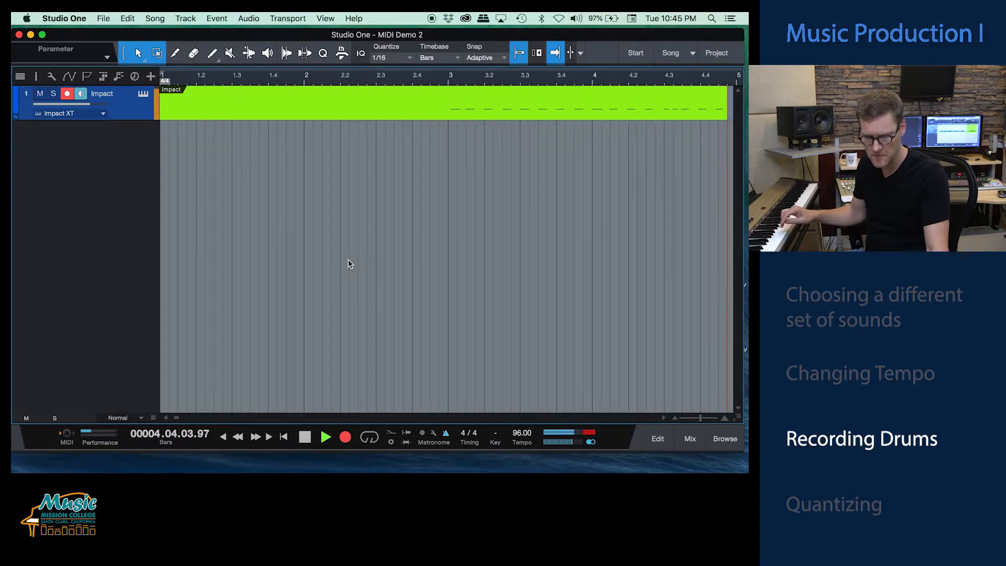
{"action": "key", "text": "space"}
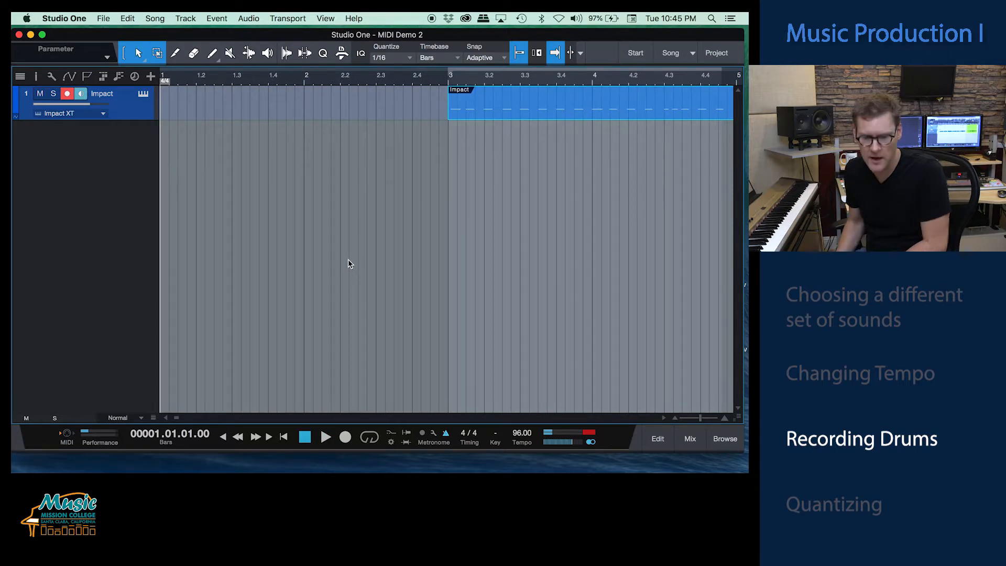
{"action": "scroll", "coordinate": [403, 252], "scroll_direction": "right", "scroll_amount": 5}
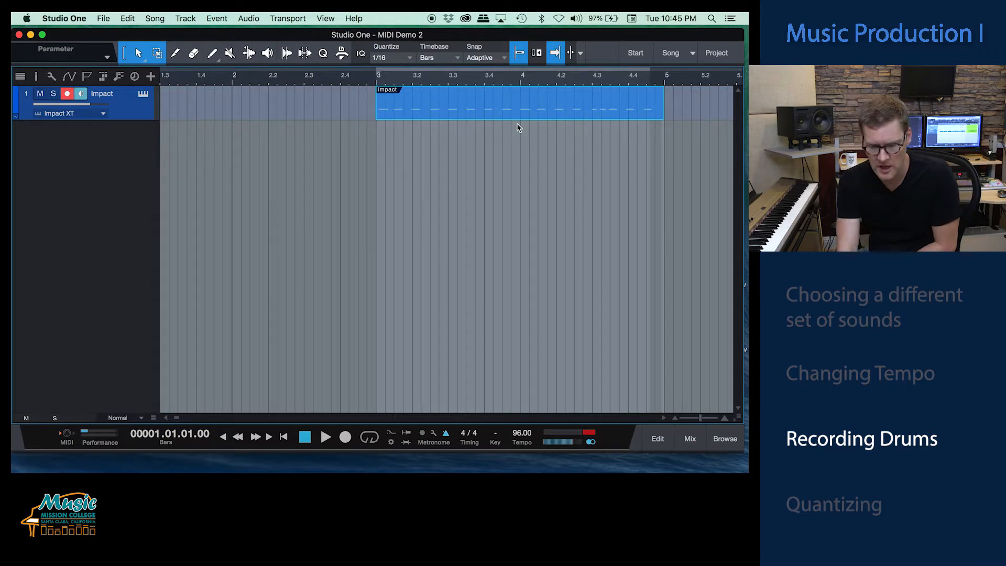
{"action": "left_click", "coordinate": [366, 79]}
{"action": "key", "text": "space"}
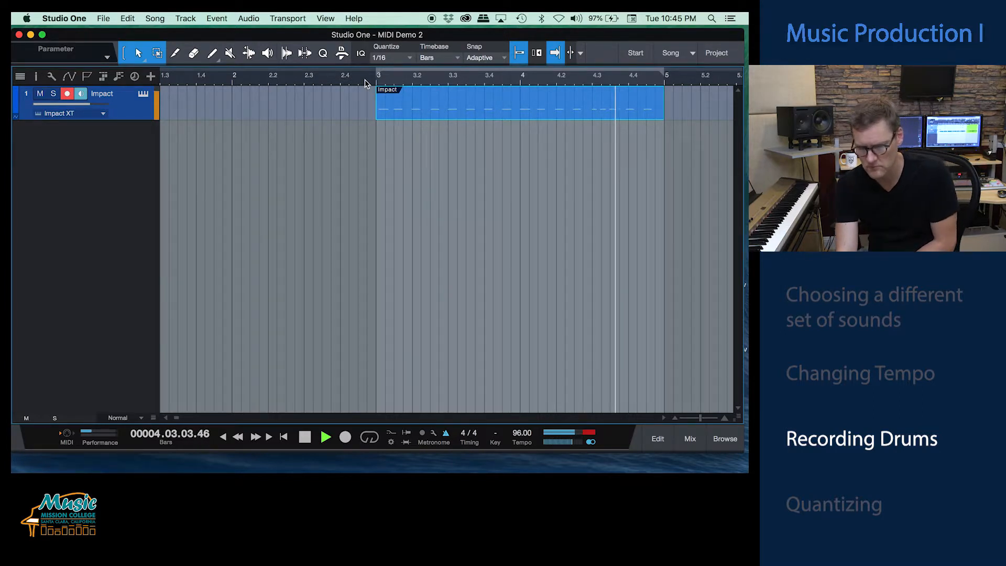
{"action": "key", "text": "space"}
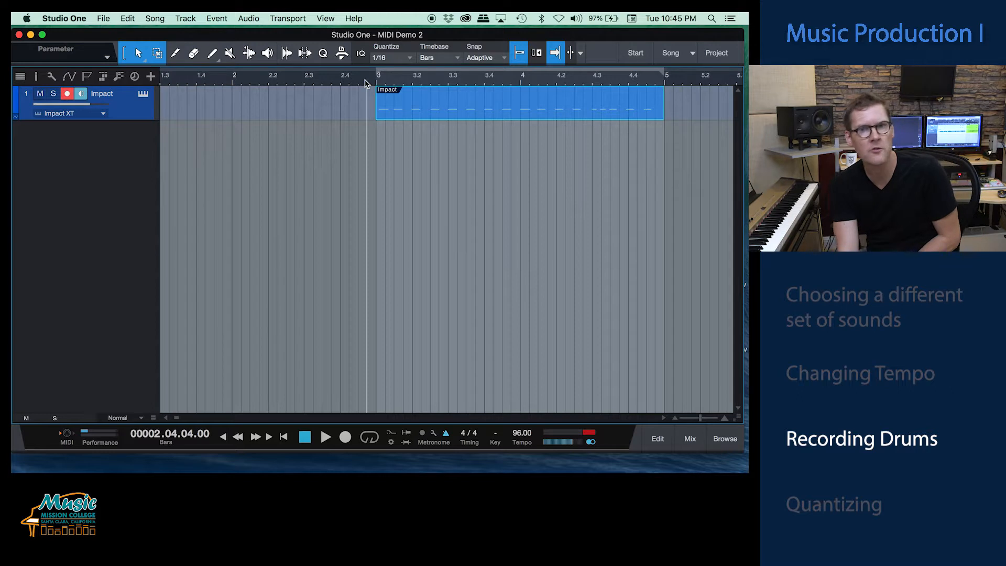
Step: Open the recorded hi-hat part in the note editor, examine its timing against the grid and close the editor
{"action": "double_click", "coordinate": [477, 114]}
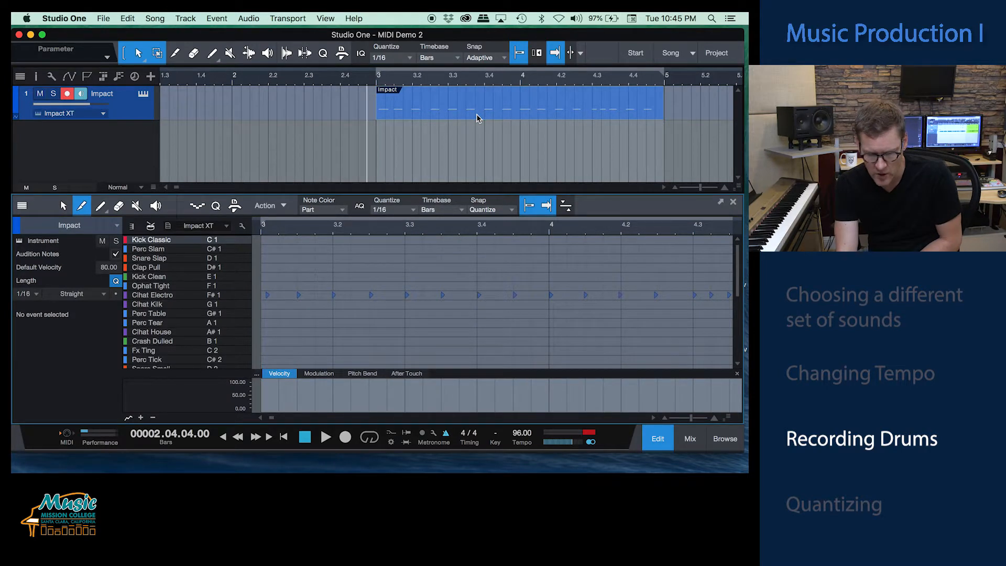
{"action": "scroll", "coordinate": [369, 311], "scroll_direction": "left", "scroll_amount": 2}
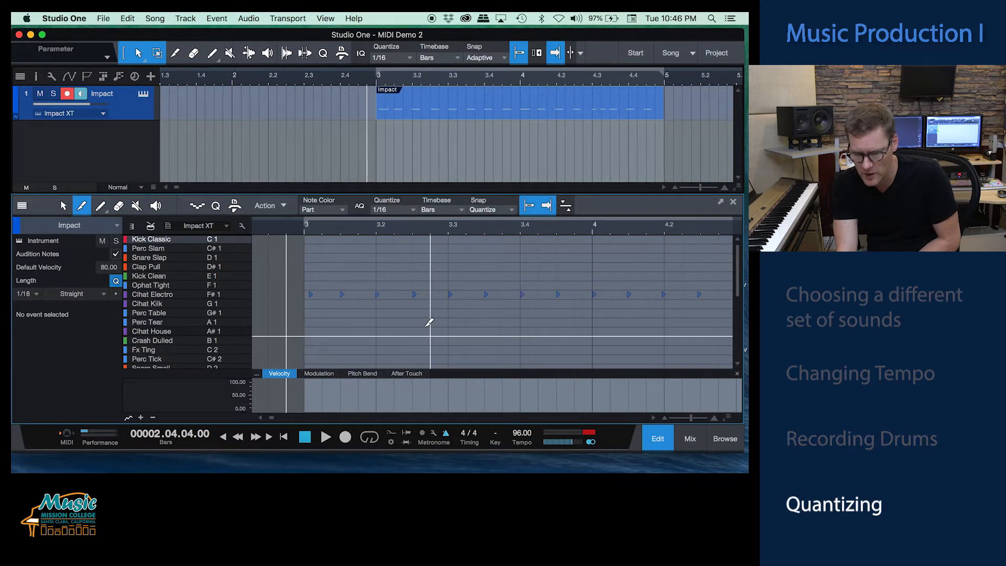
{"action": "left_click", "coordinate": [733, 203]}
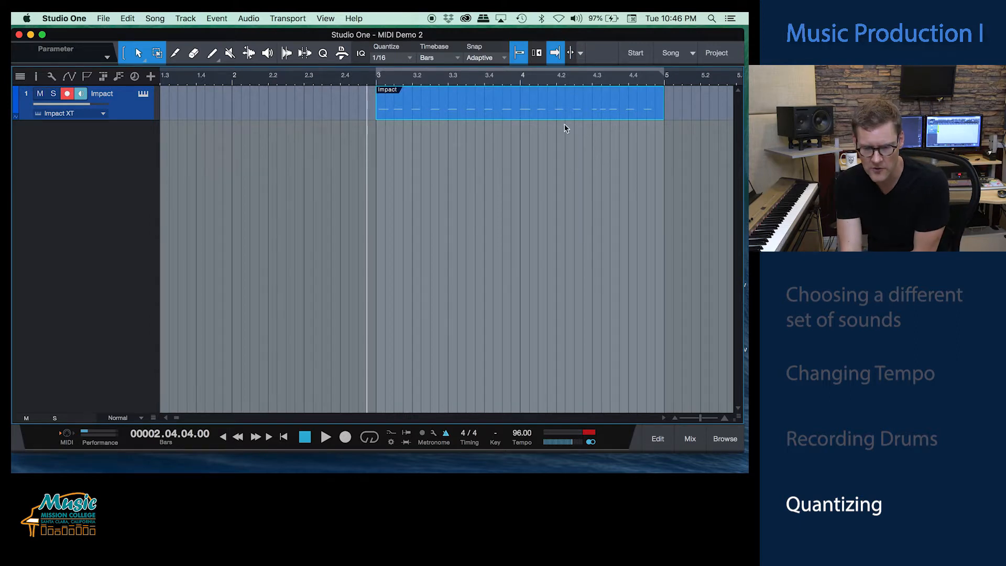
Step: Show the quantize settings and listen to the unquantized hi-hat part from bar 4
{"action": "left_click", "coordinate": [323, 53]}
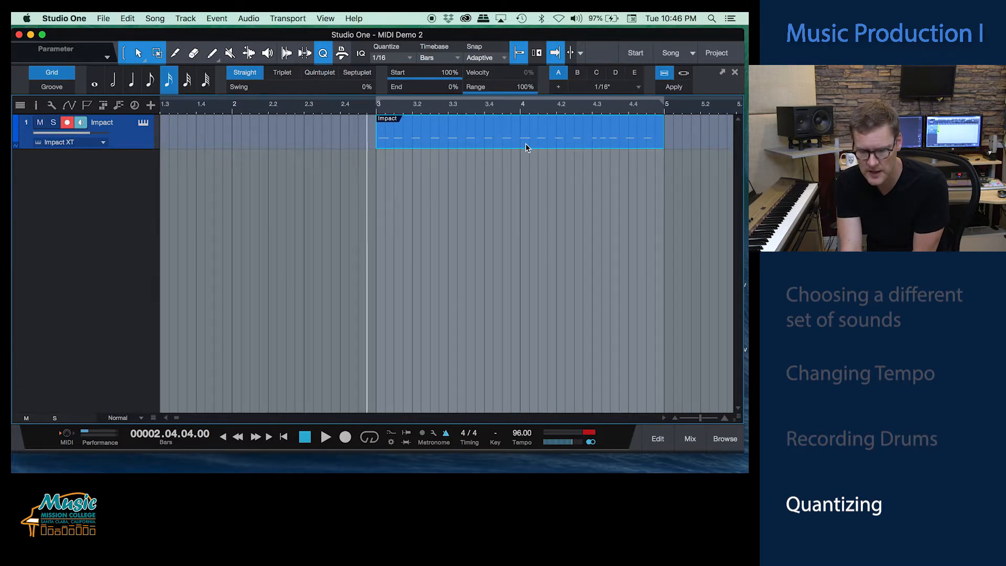
{"action": "left_click", "coordinate": [673, 136]}
{"action": "left_click", "coordinate": [596, 147]}
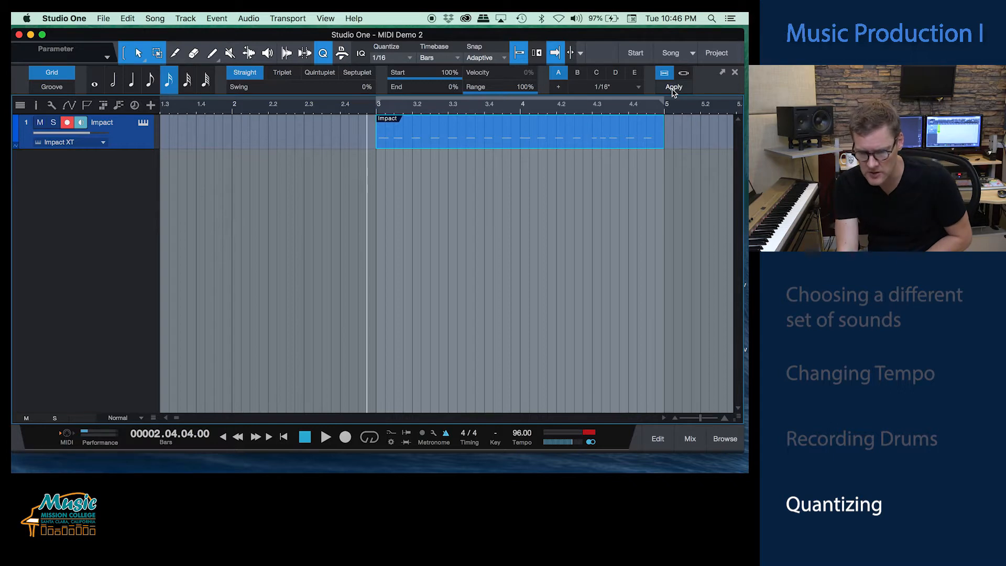
{"action": "left_click", "coordinate": [521, 110]}
{"action": "key", "text": "space"}
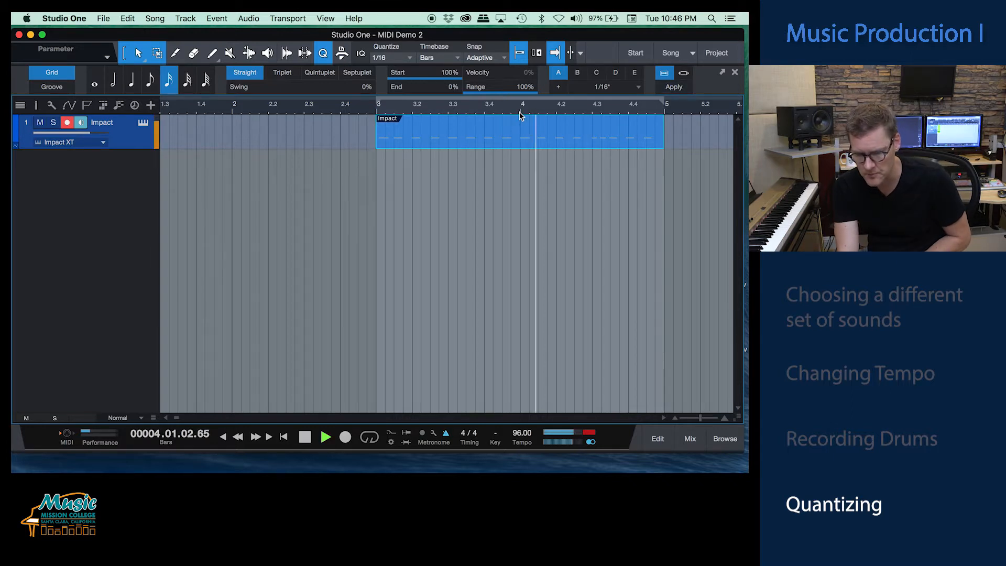
{"action": "key", "text": "space"}
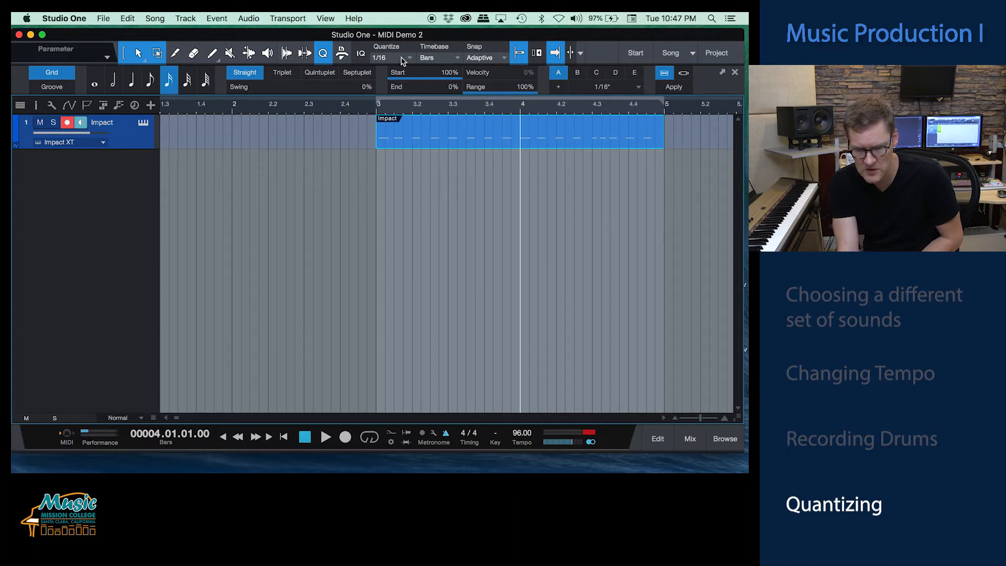
Step: Quantize the hi-hat part to the straight 1/16 grid and play it back from bar 3
{"action": "left_click", "coordinate": [674, 88]}
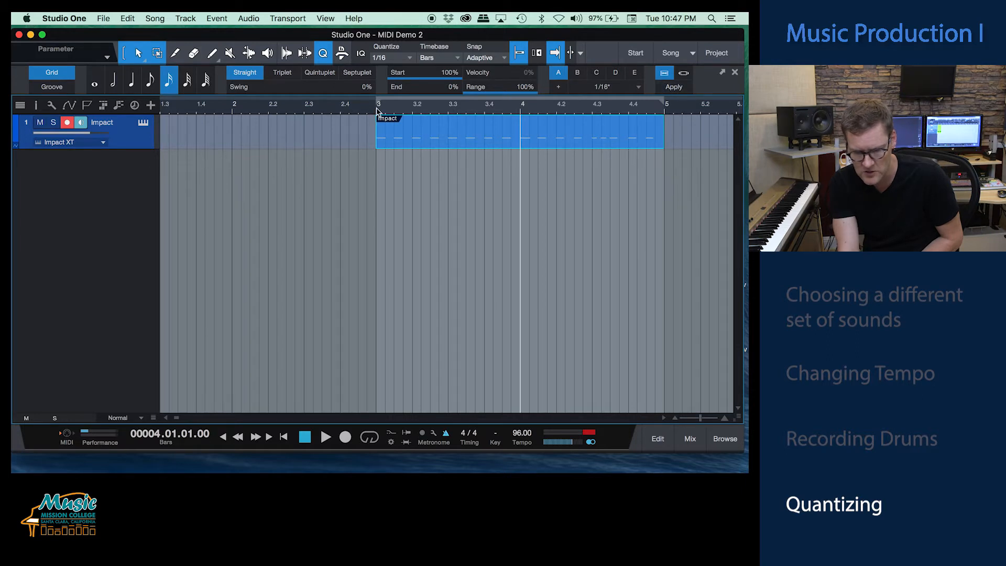
{"action": "left_click", "coordinate": [374, 107]}
{"action": "key", "text": "space"}
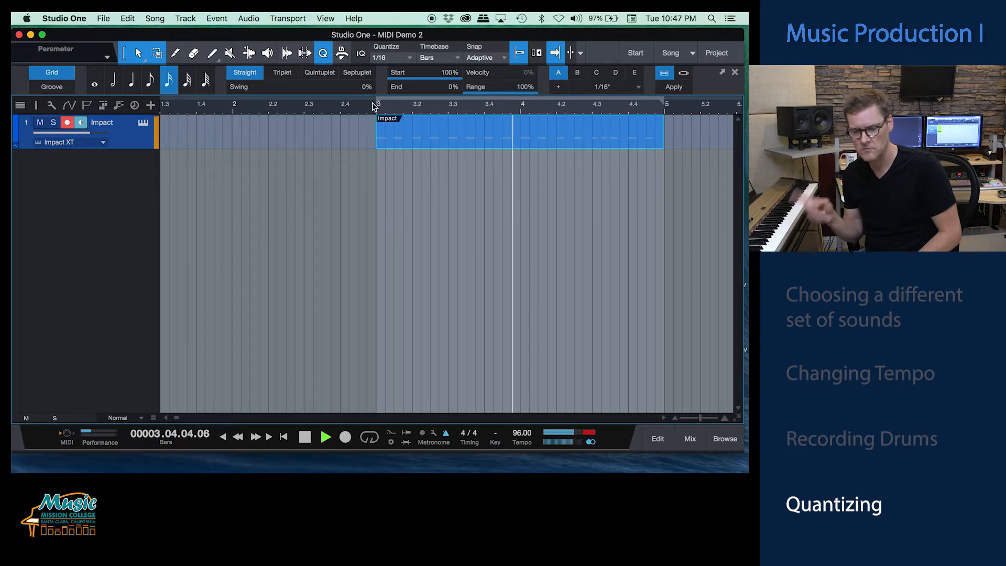
{"action": "key", "text": "space"}
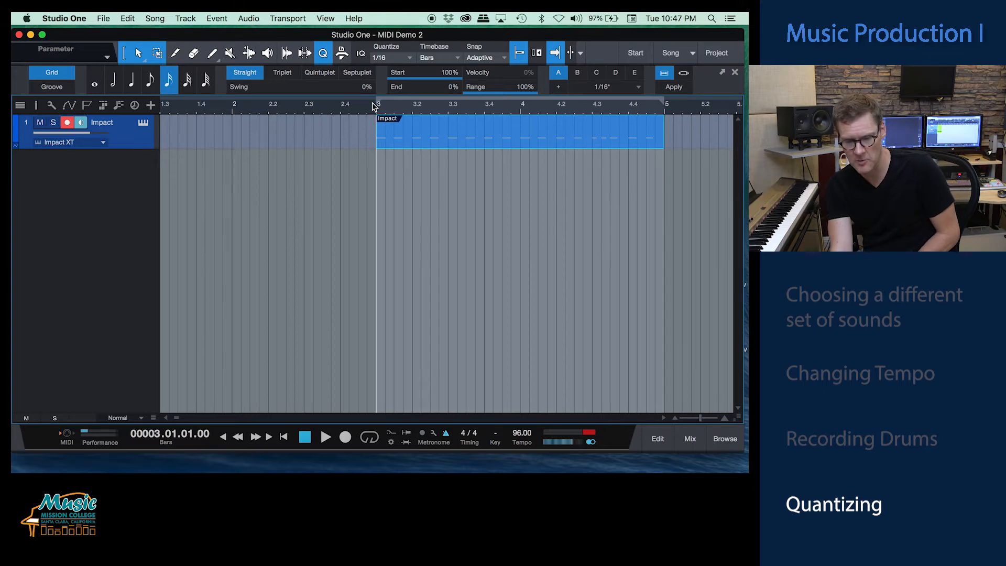
Step: Return to the song start and overdub two more drum layers, one per recording pass, onto the hi-hat part in bars 3 and 4
{"action": "key", "text": "comma"}
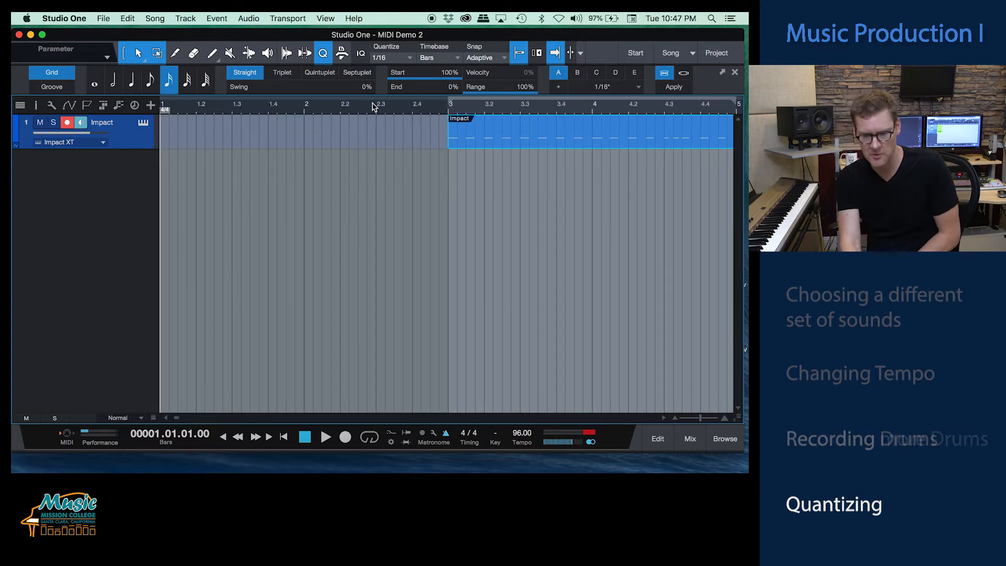
{"action": "left_click", "coordinate": [437, 112]}
{"action": "left_click_drag", "start_coordinate": [437, 112], "coordinate": [440, 106]}
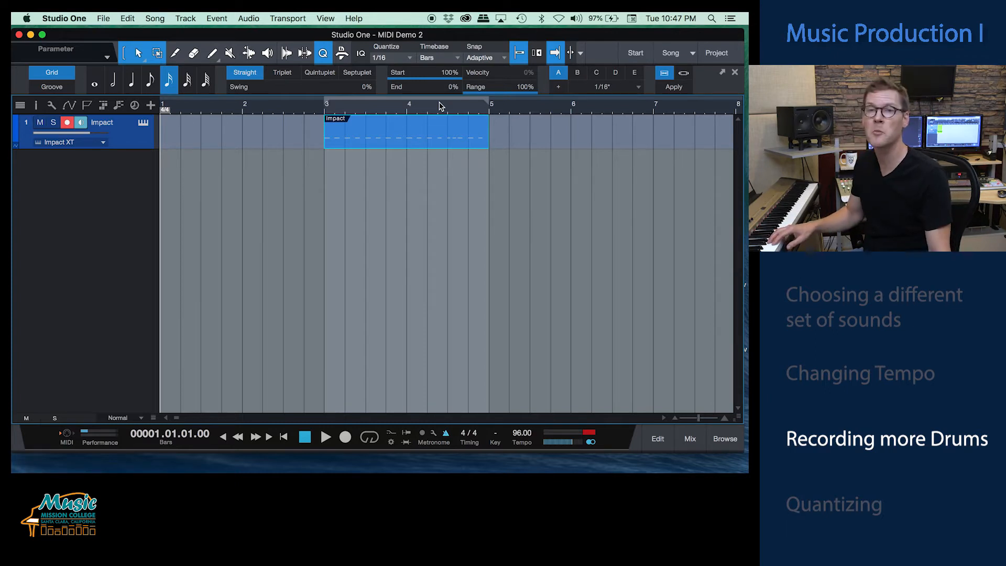
{"action": "key", "text": "KP_Multiply"}
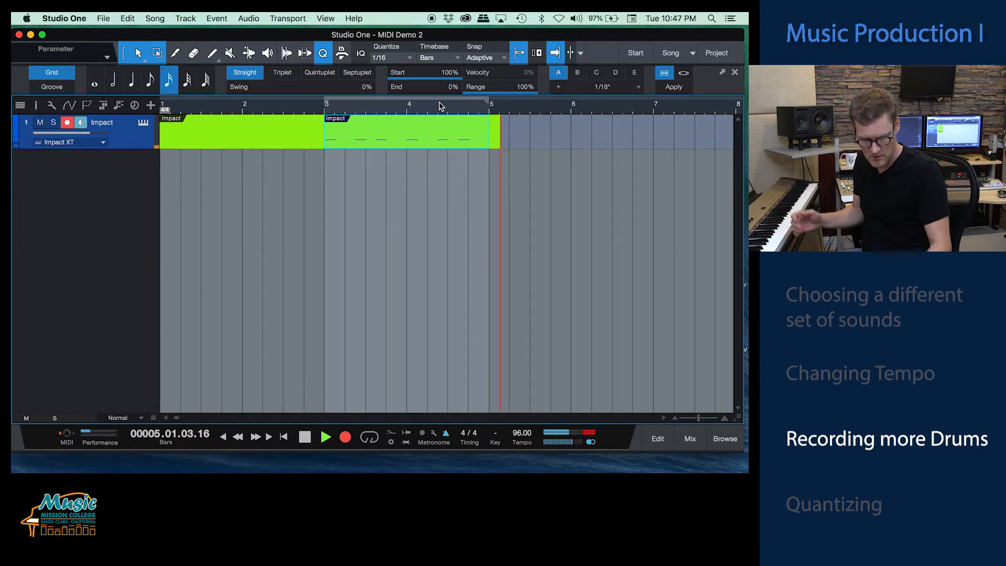
{"action": "key", "text": "space"}
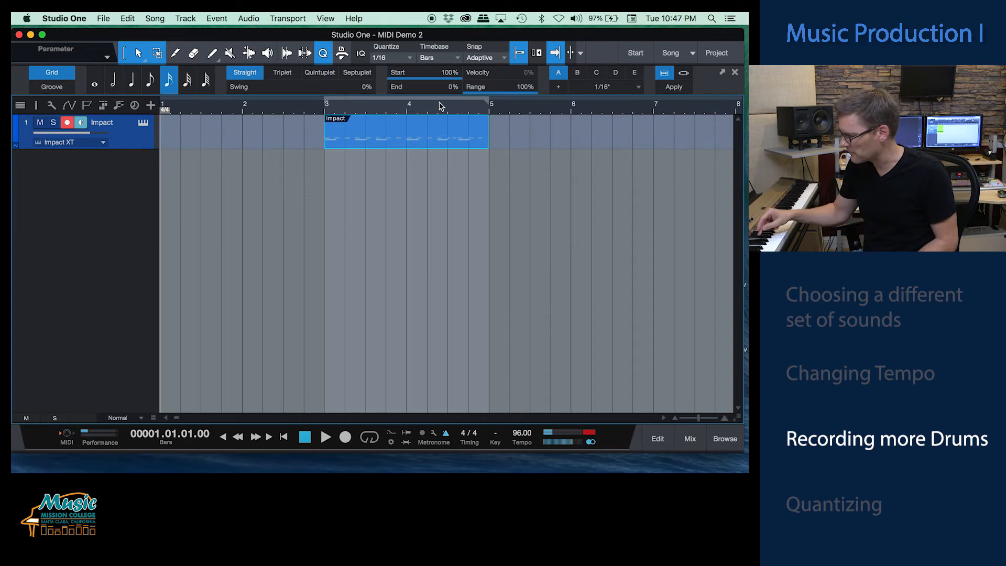
{"action": "key", "text": "KP_Multiply"}
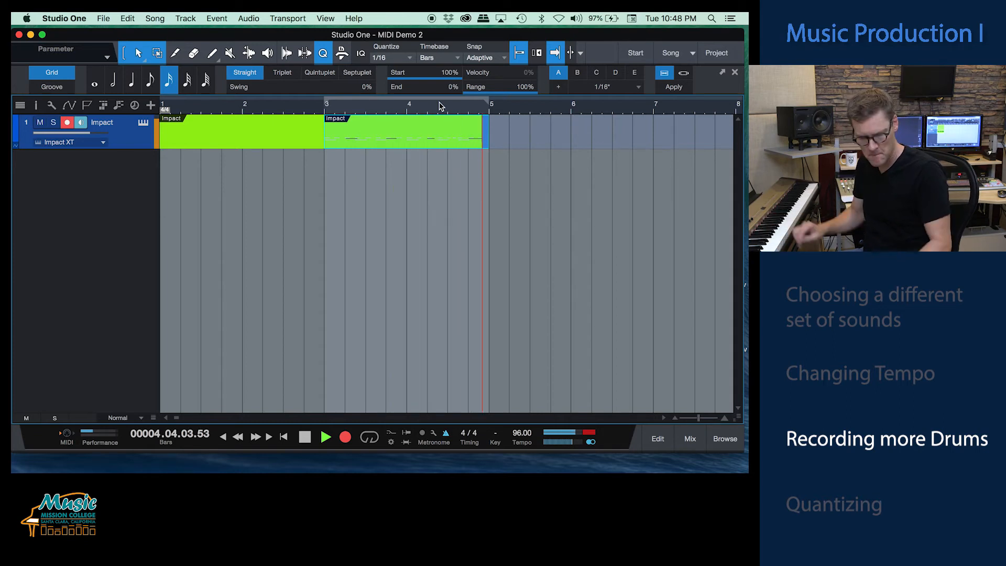
{"action": "key", "text": "space"}
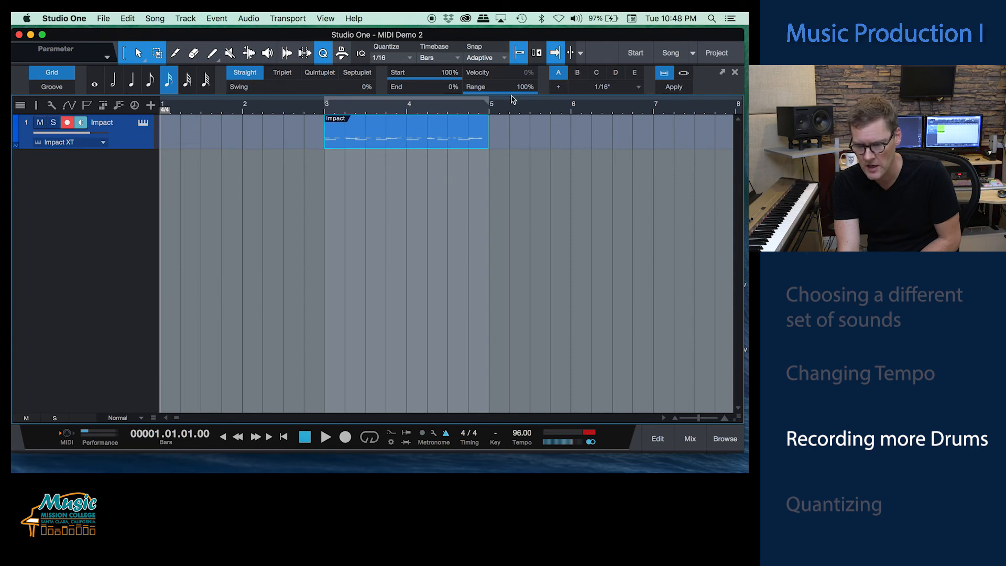
Step: Quantize the combined drum part to the straight 1/16 grid and listen to it from the song start
{"action": "left_click", "coordinate": [674, 89]}
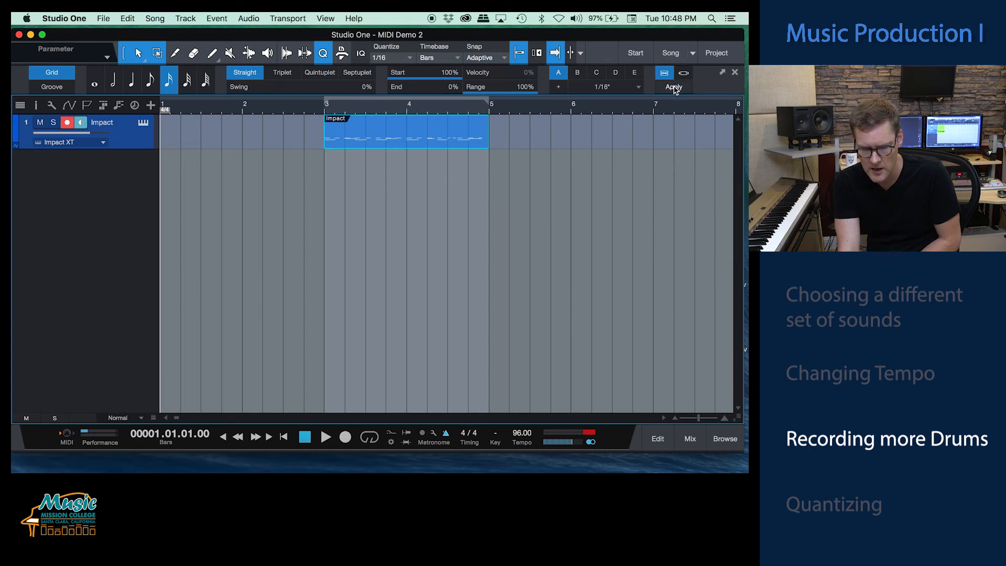
{"action": "key", "text": "space"}
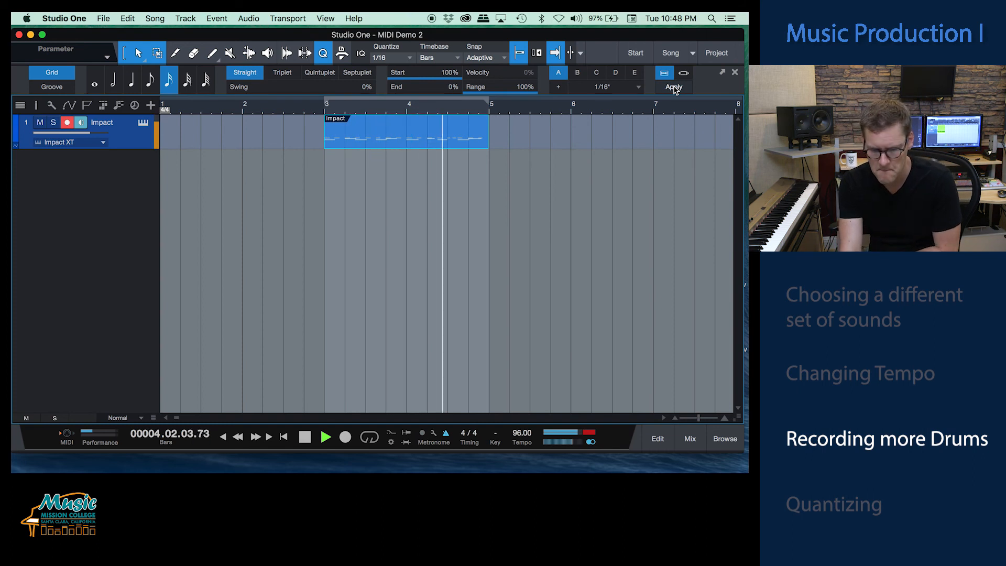
{"action": "key", "text": "space"}
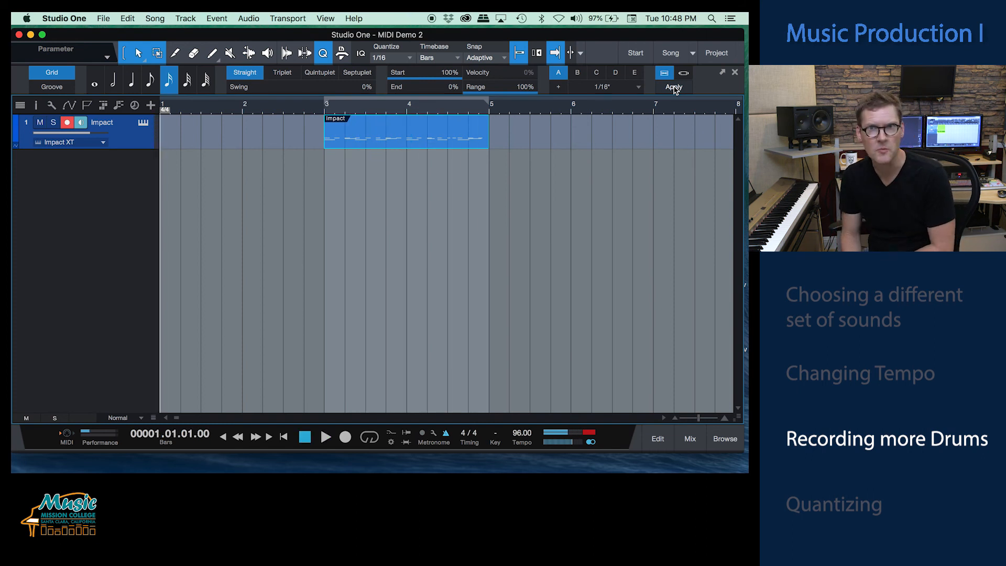